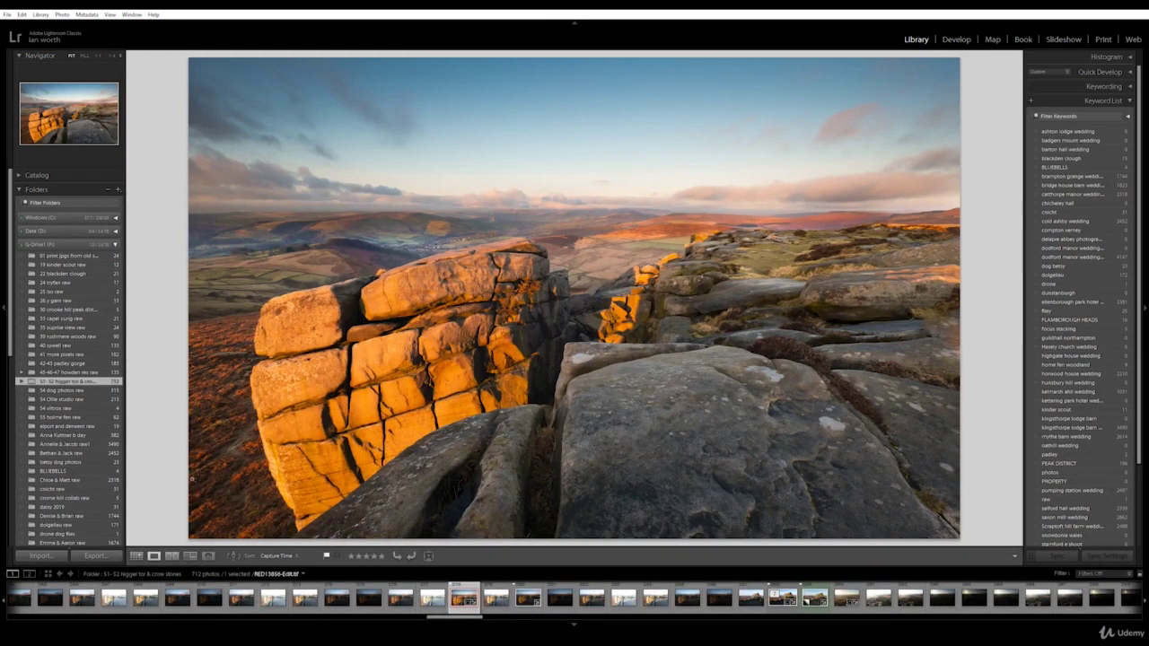
Step: Open the photo import window, choose the camera or card reader as source, and shrink the preview thumbnails
left_click(40, 556)
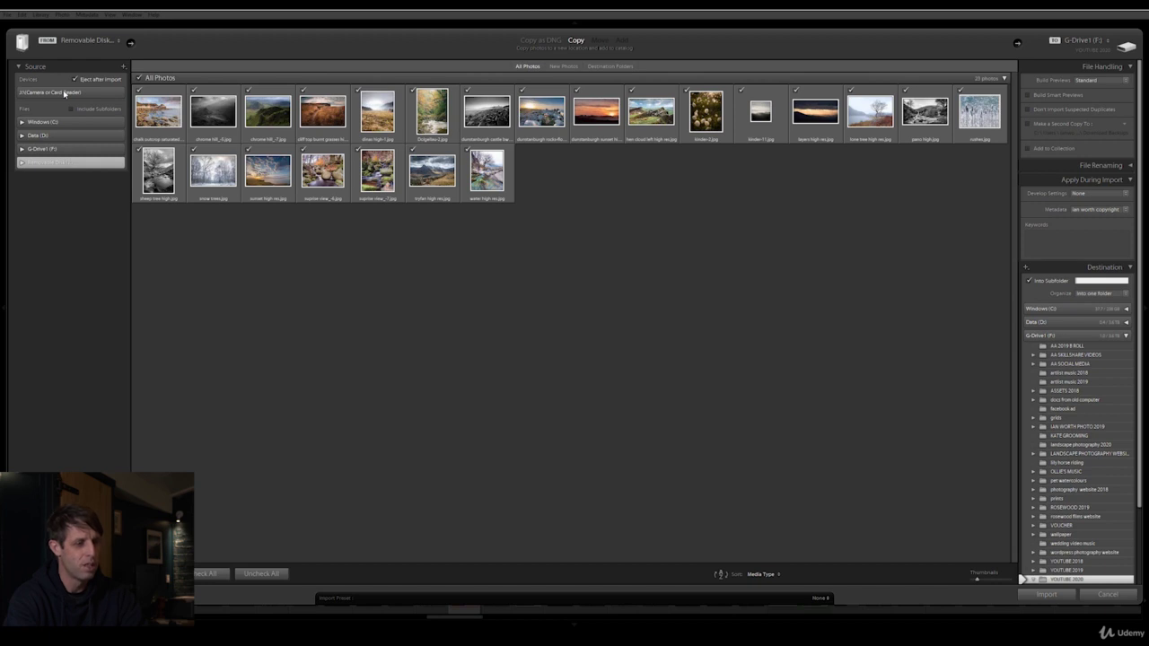
left_click(65, 93)
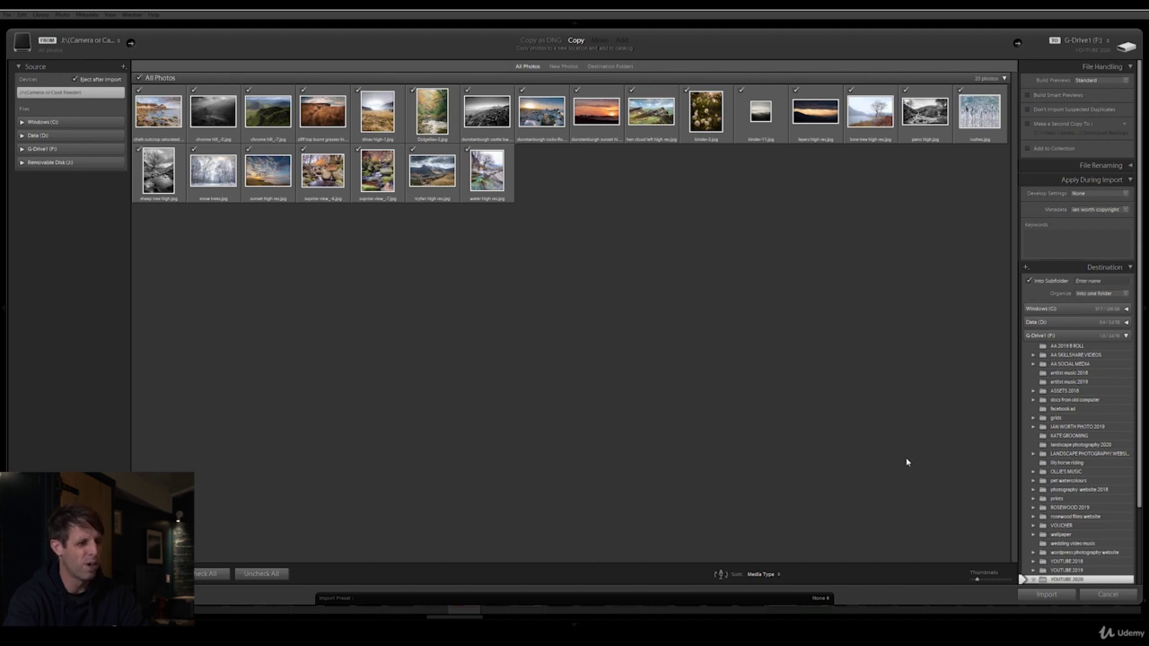
mouse_move(972, 586)
left_mouse_down()
mouse_move(986, 582)
mouse_move(964, 583)
left_mouse_up()
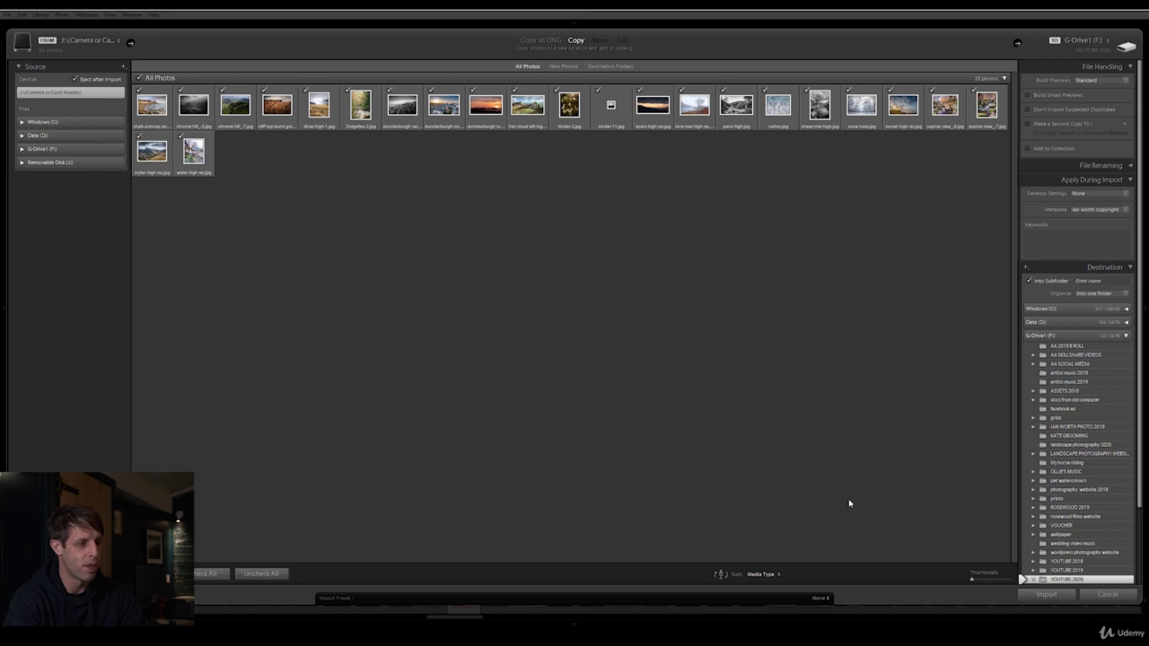
Step: Try sorting the import photos by Capture Time and restore the Media Type order
left_click(774, 574)
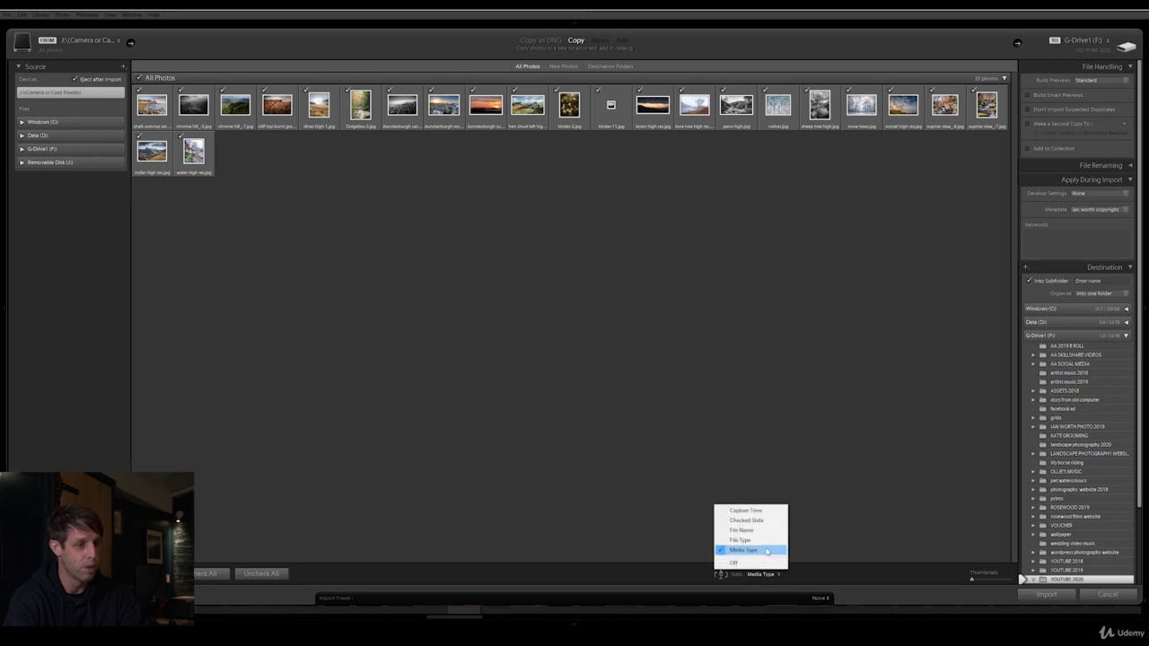
left_click(754, 512)
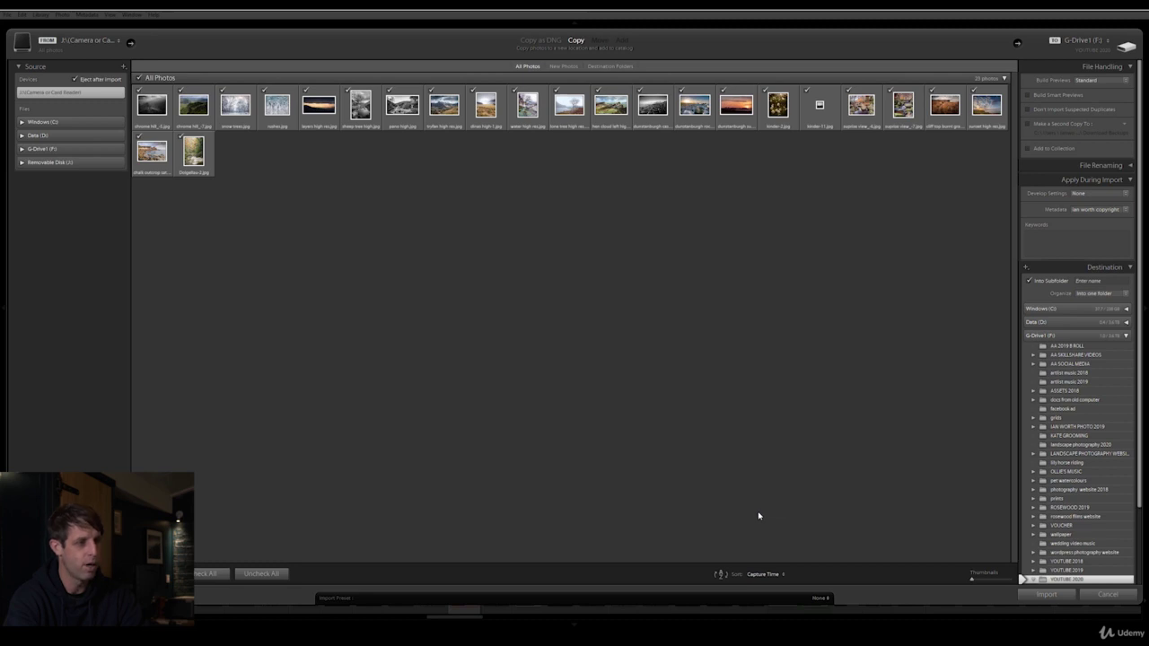
left_click(784, 575)
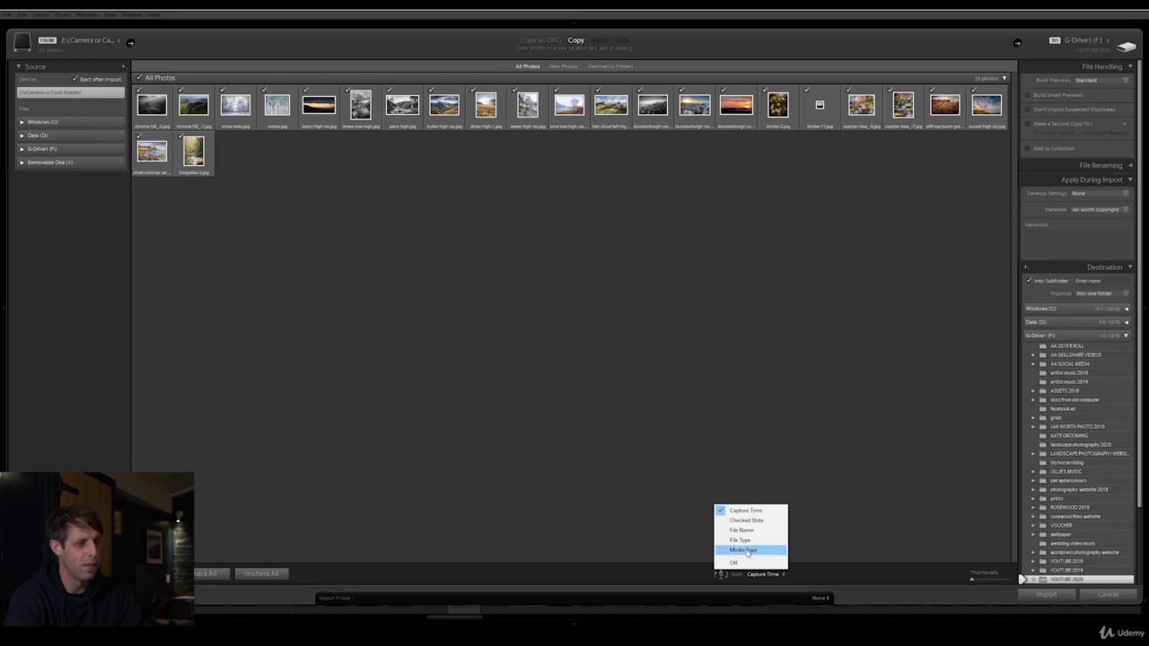
left_click(748, 550)
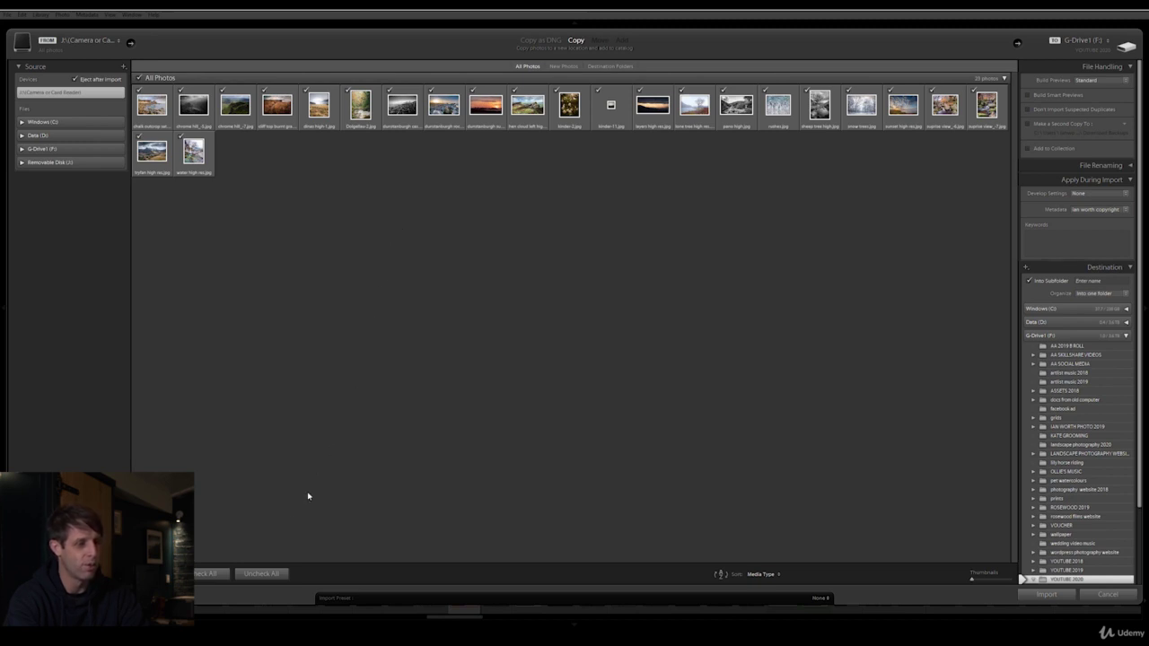
Step: Try marking only the fifth photo for import, with an enlarged preview of the first photo, and recheck all photos
left_click(261, 573)
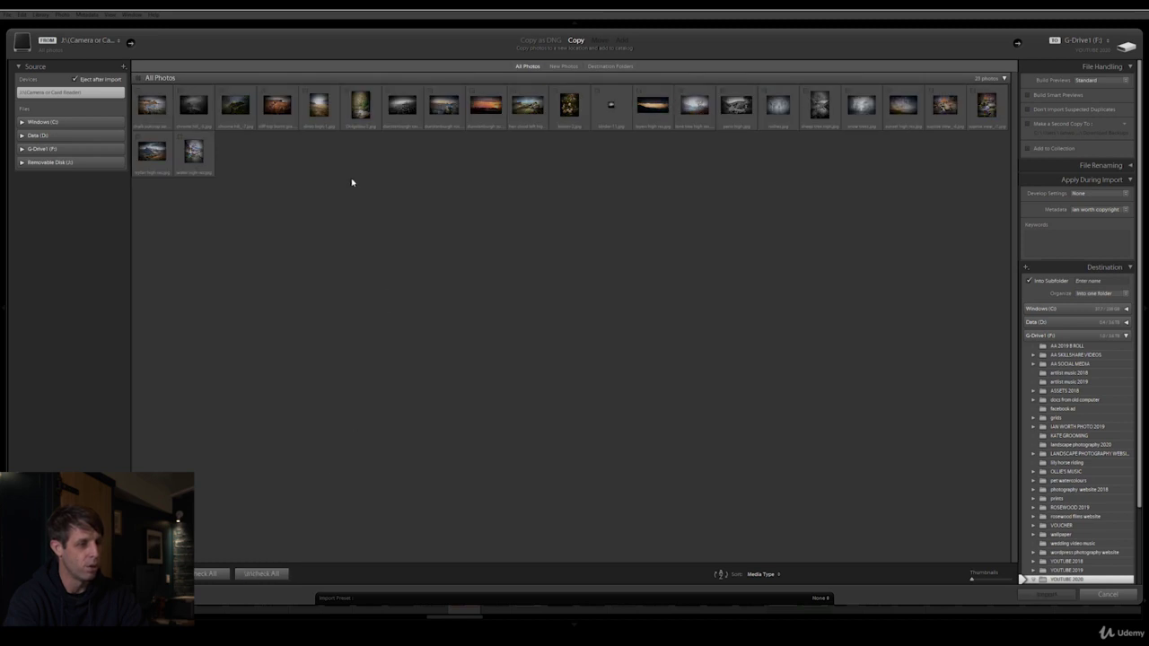
left_click(305, 91)
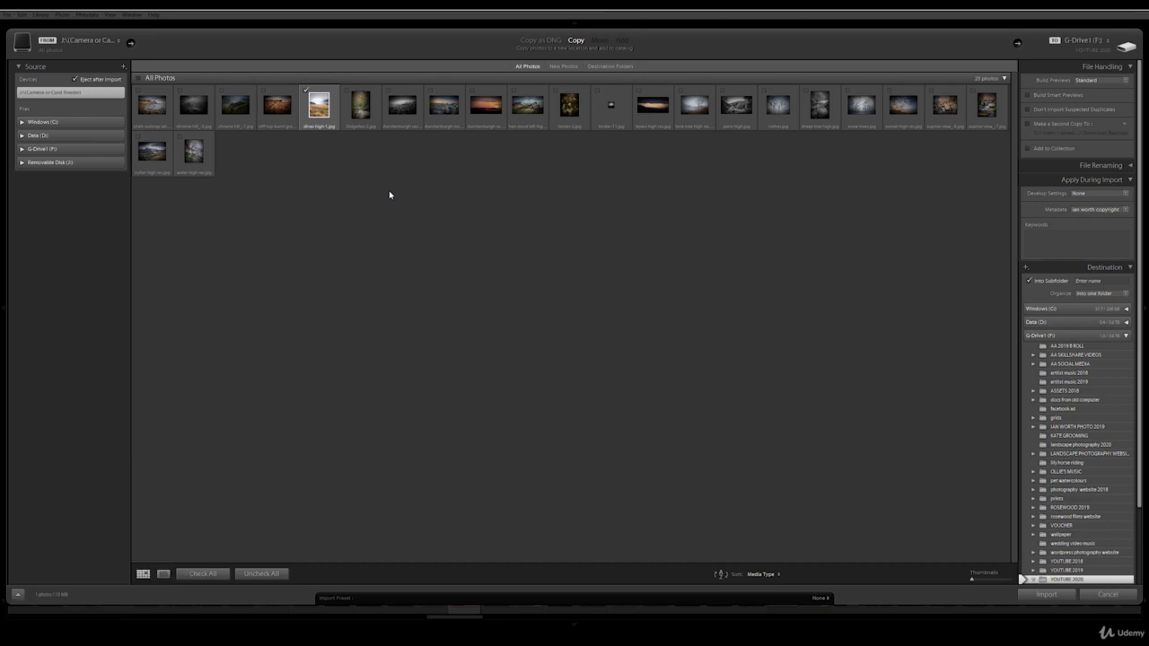
left_click(165, 574)
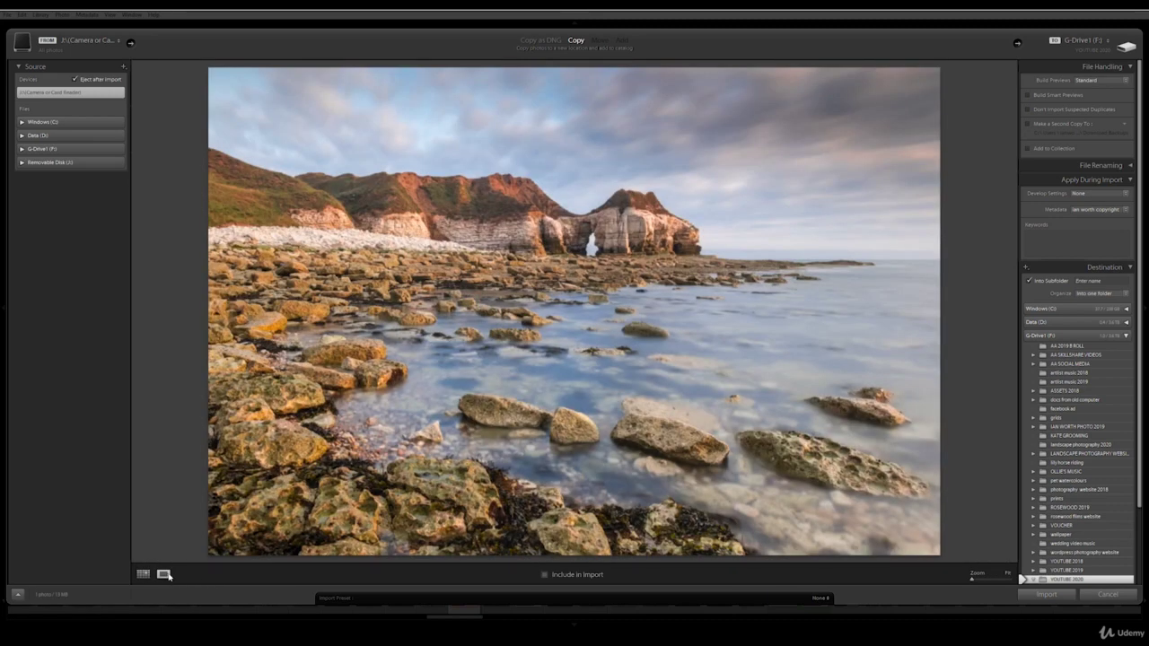
key("g")
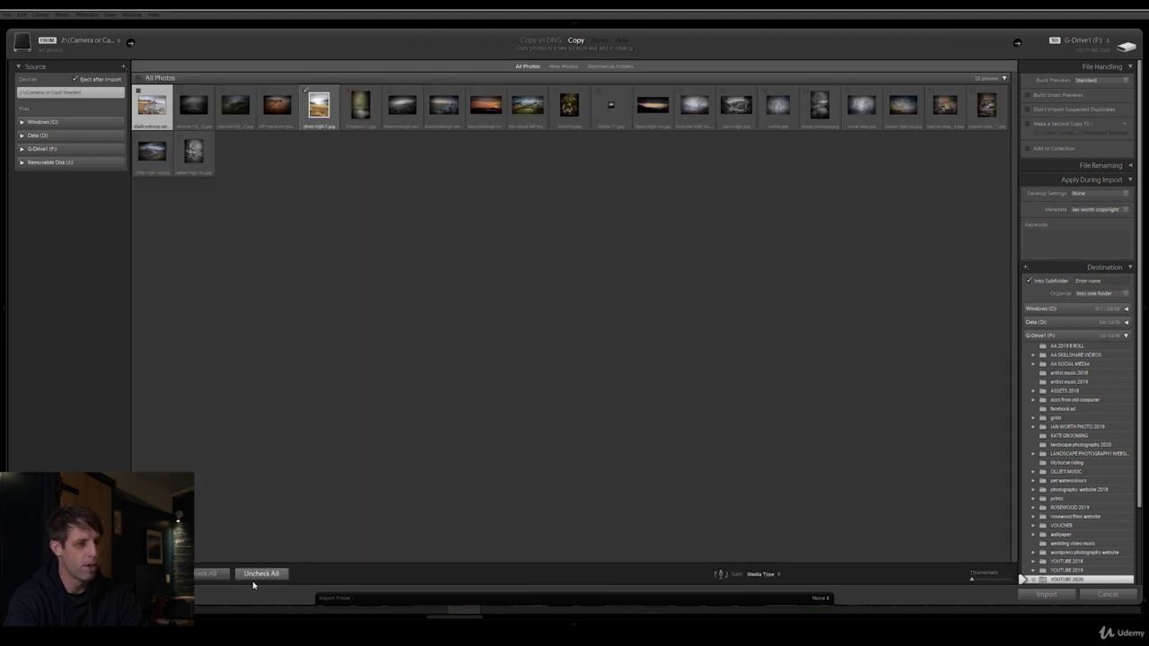
left_click(214, 576)
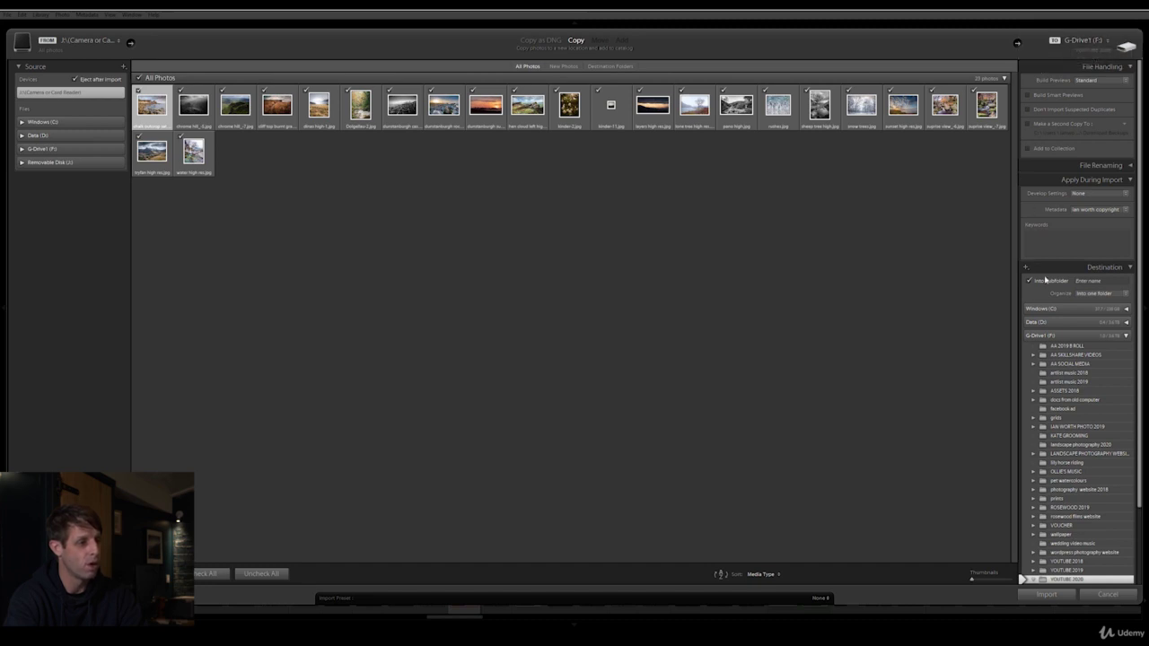
Step: Try Data (D:) as the import destination, return to G-Drive1 (F:), and collapse the Data folder list
left_click(1048, 322)
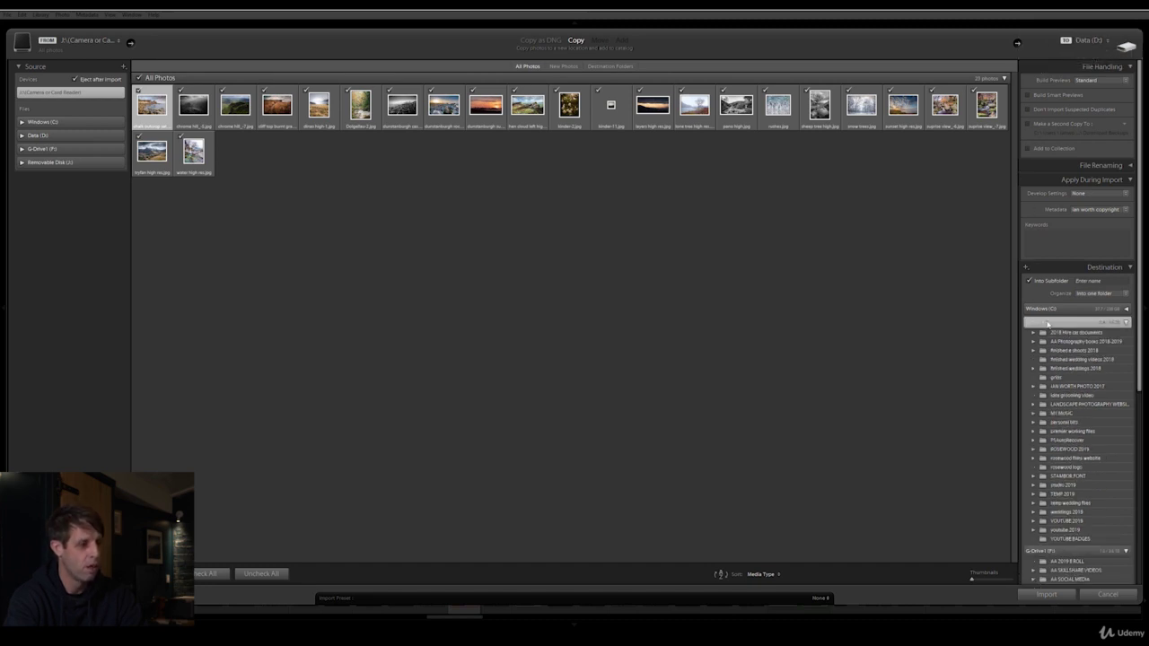
left_click(1051, 552)
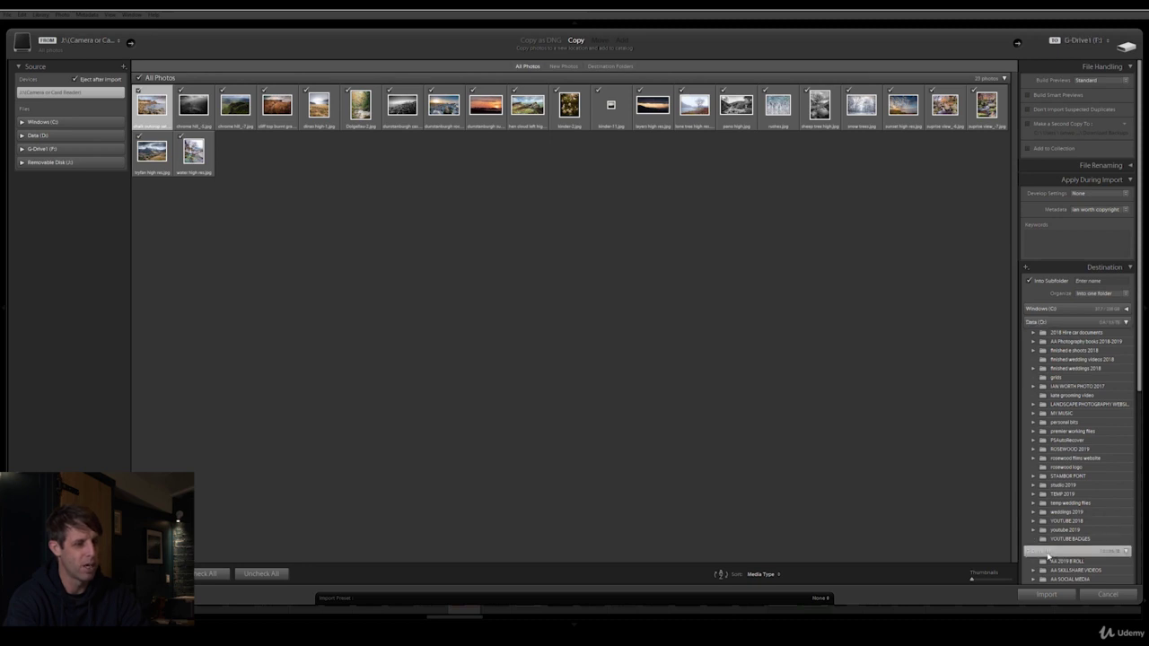
left_click(1126, 322)
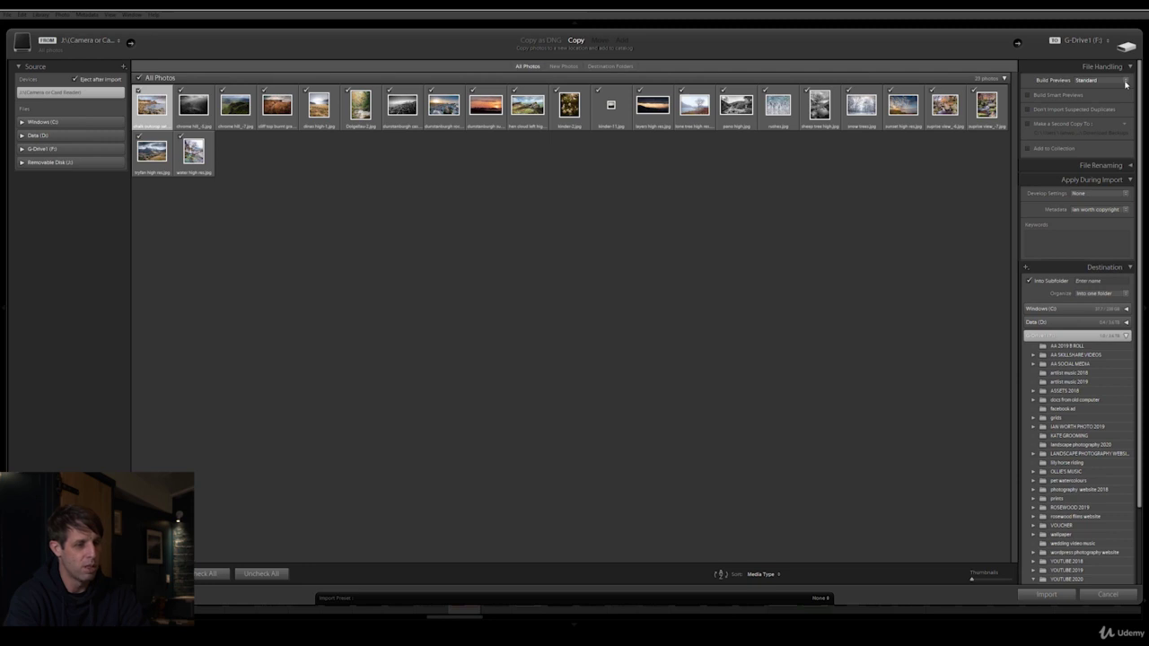
Step: Try the 1:1 option for Build Previews and restore Standard
left_click(1126, 81)
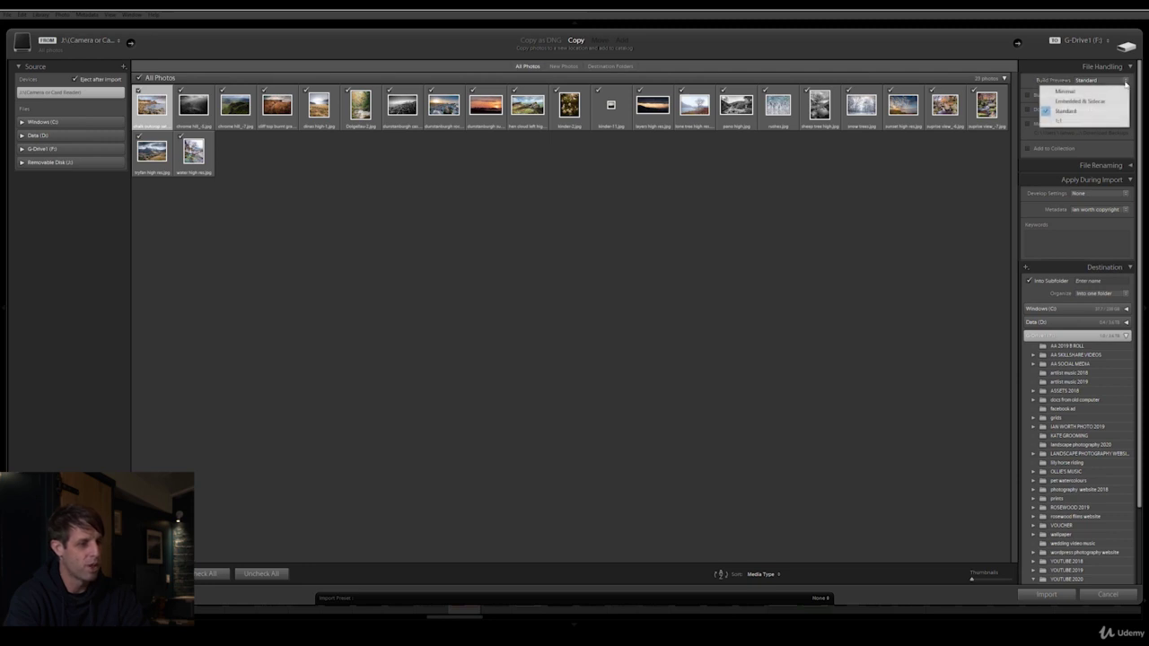
left_click(1061, 123)
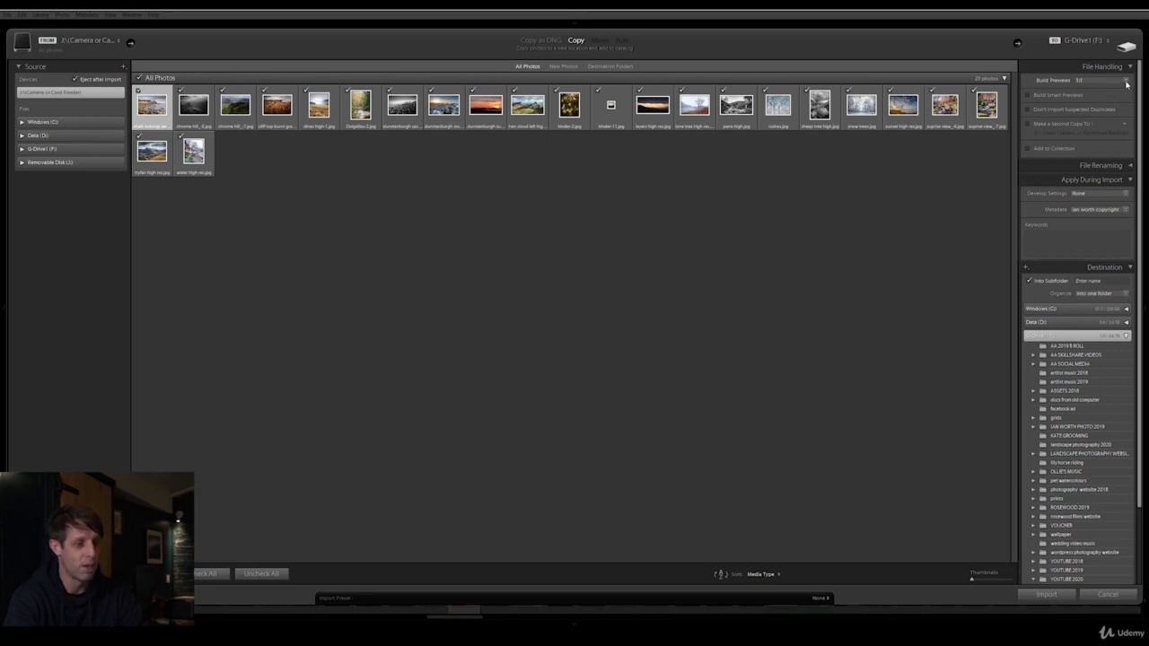
left_click(1127, 83)
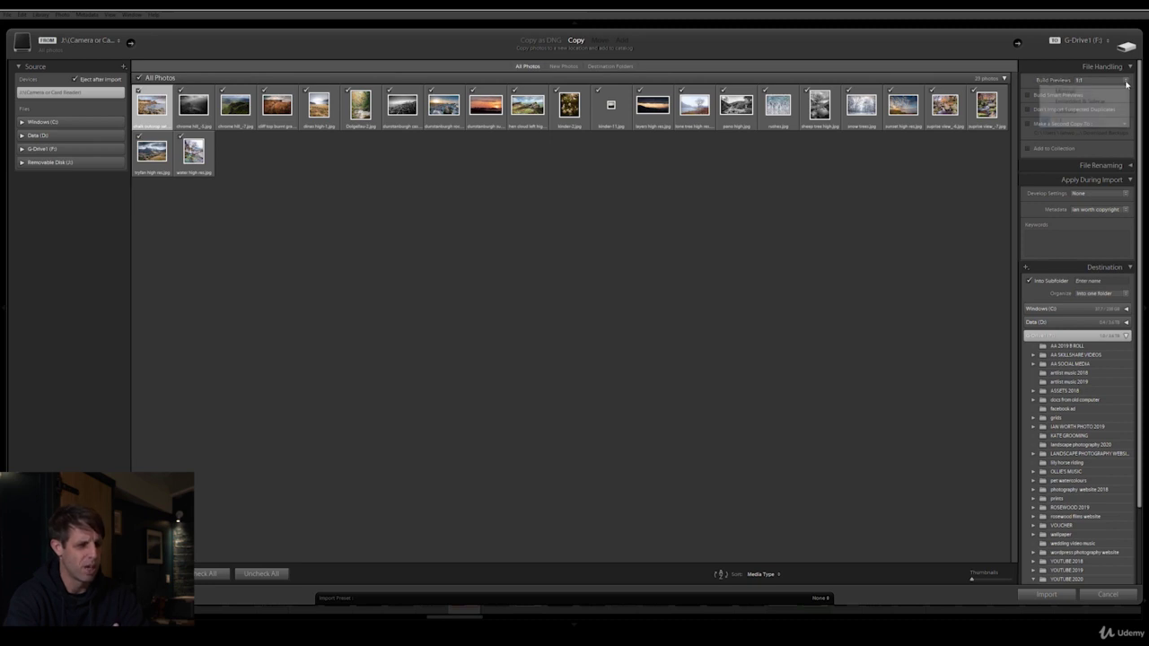
left_click(1069, 111)
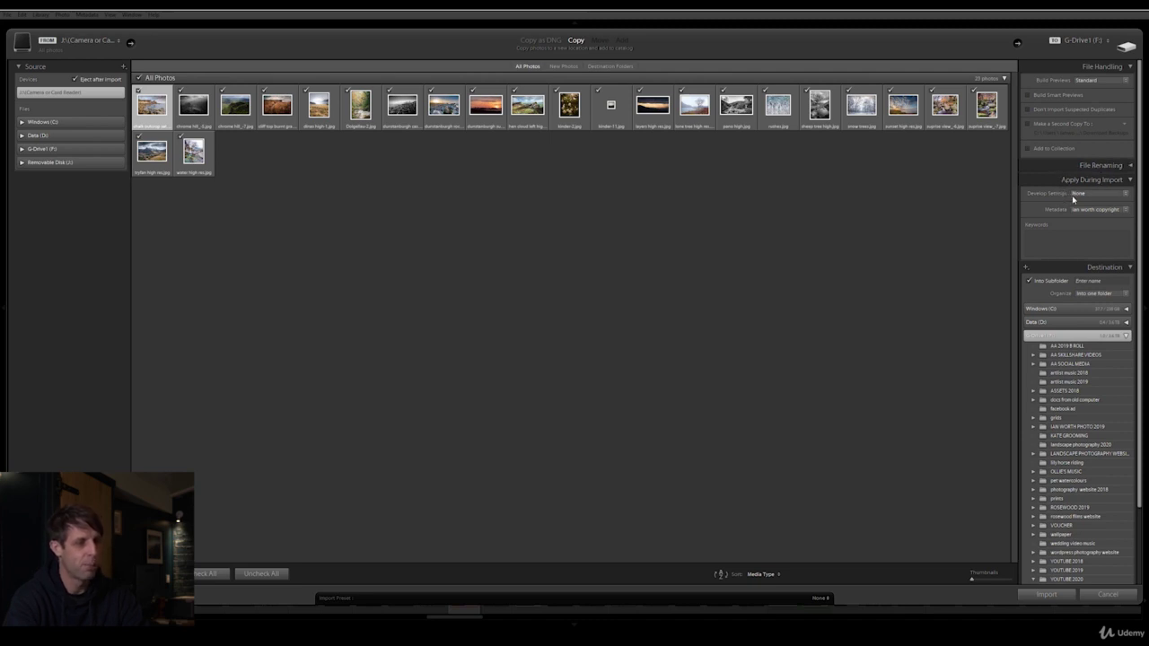
Step: Review the develop presets and metadata presets available to apply during import, without changing either setting
left_click(1124, 198)
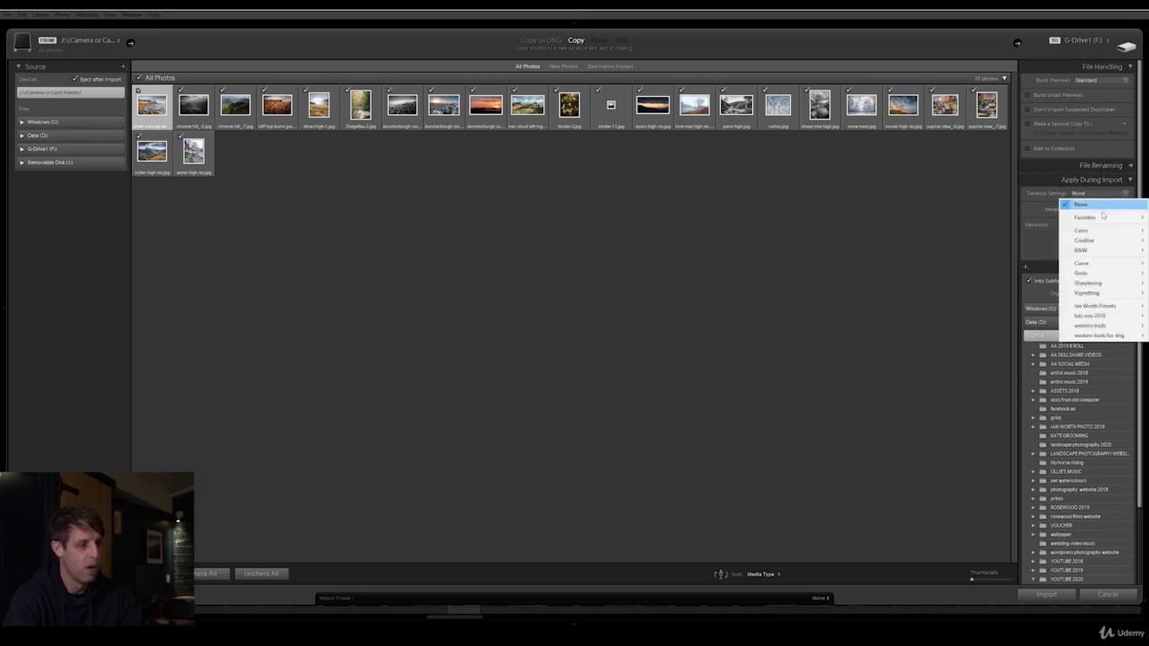
mouse_move(1094, 306)
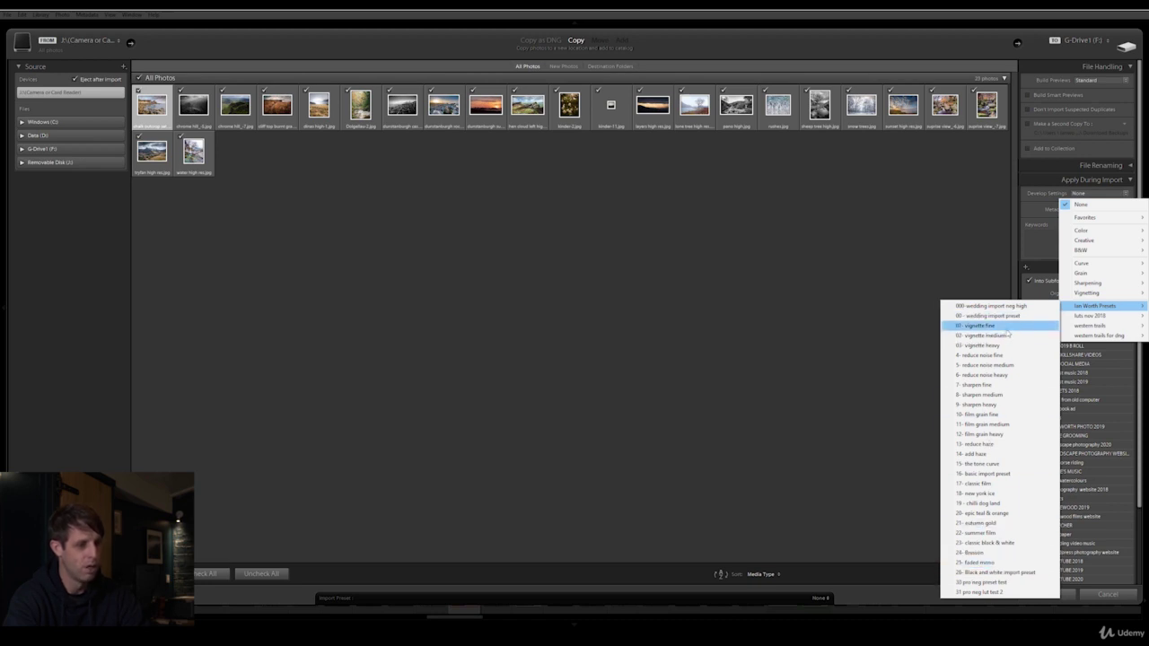
left_click(989, 266)
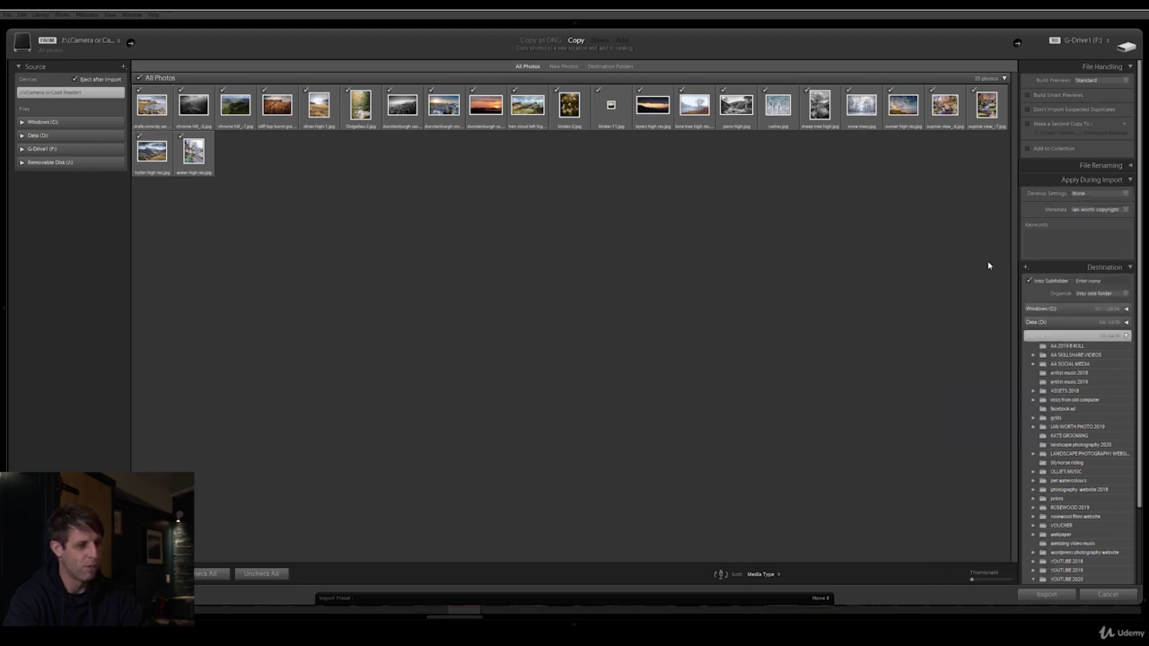
left_click(1124, 210)
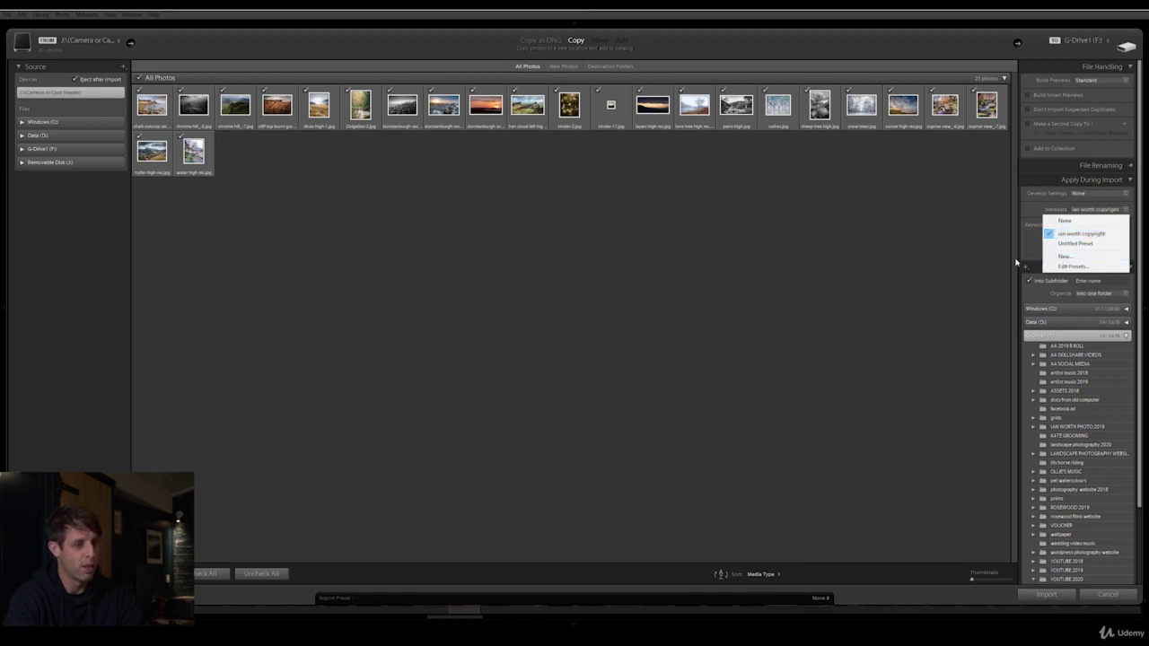
left_click(990, 263)
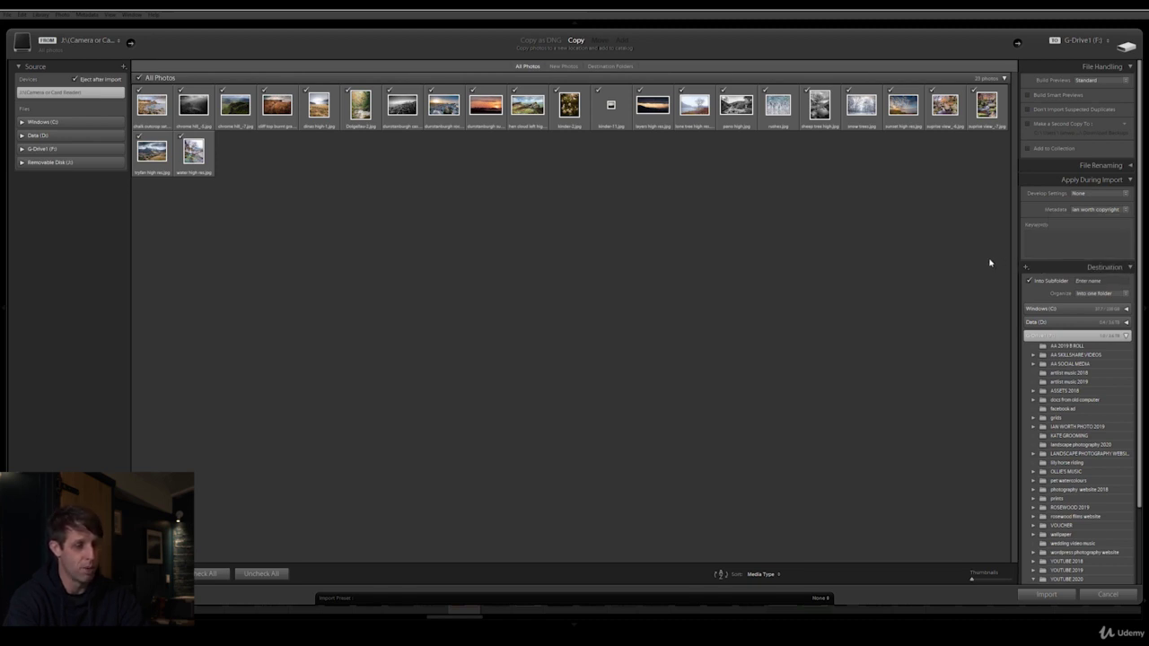
Step: Enter "snowdonia wales" as the keywords to apply during import
left_click(1029, 240)
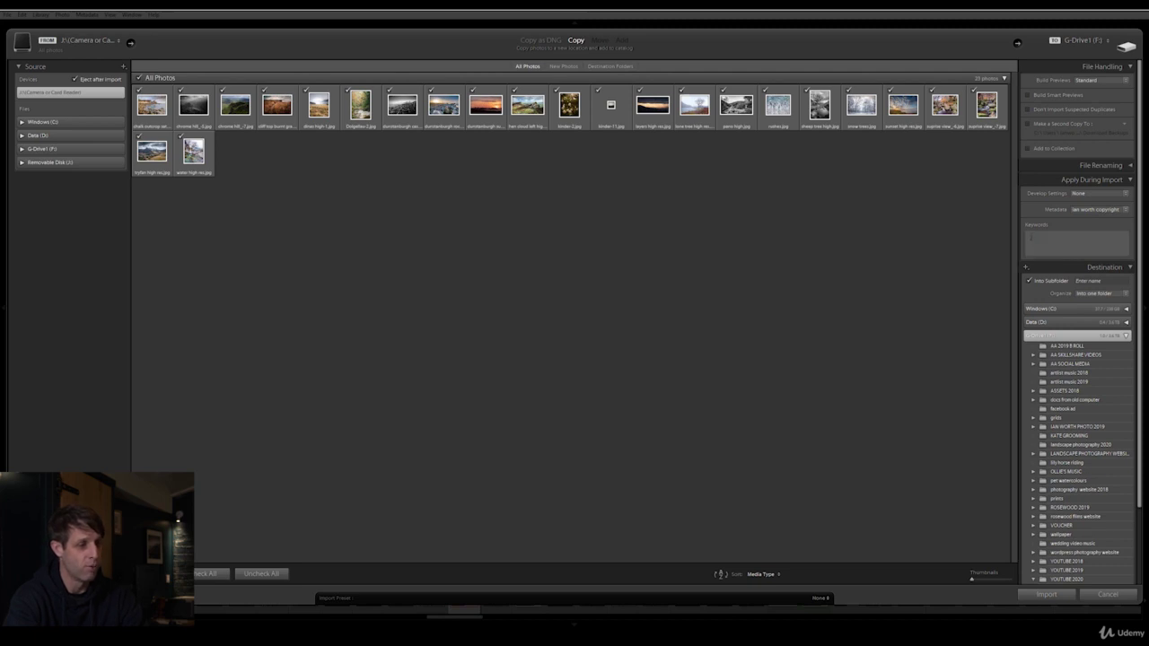
left_click(1030, 238)
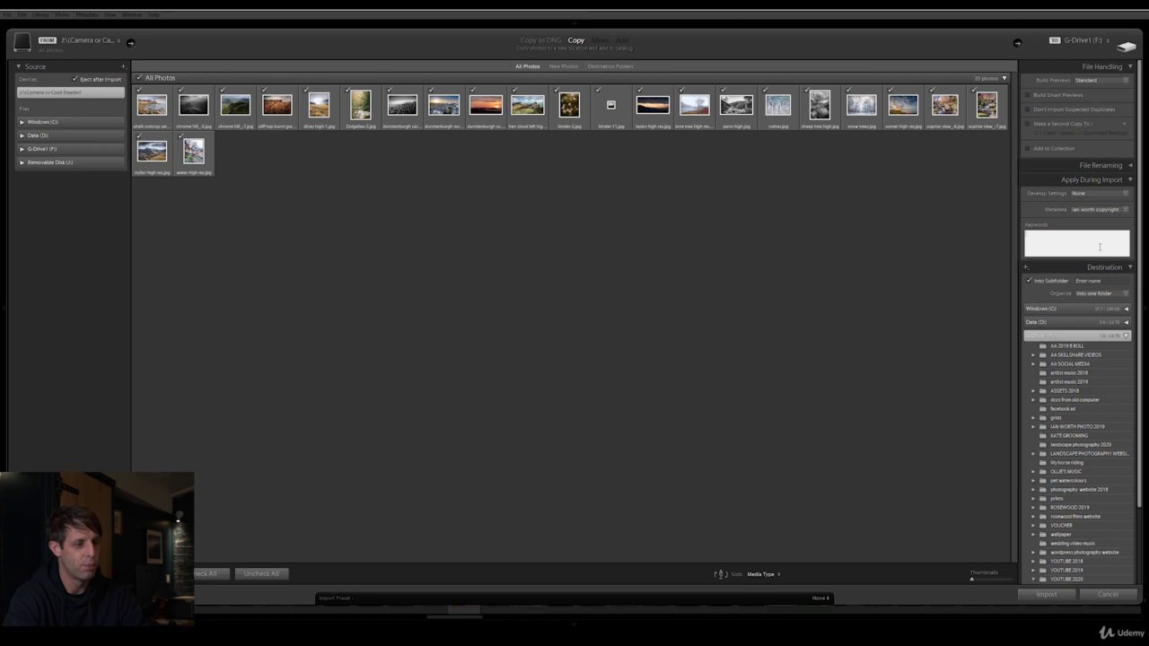
type("w")
type("nowdonia")
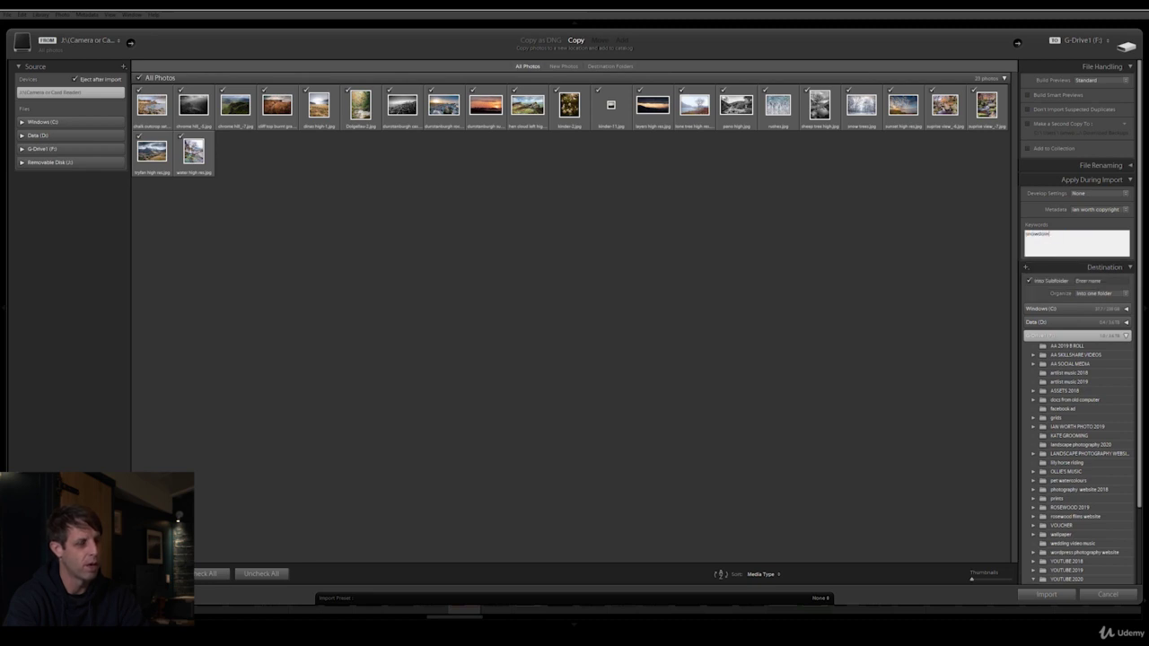
type(" wales")
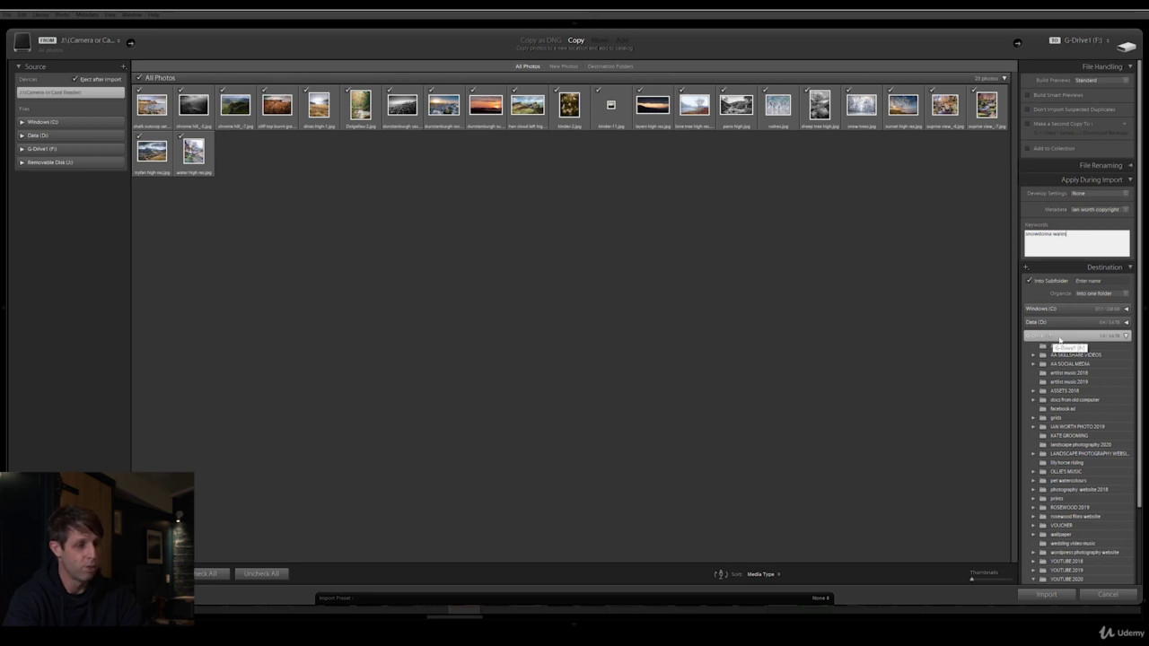
Step: Set the import destination to the "landscape photography 2020" folder with a new subfolder named "01 wales raw"
left_click(1082, 446)
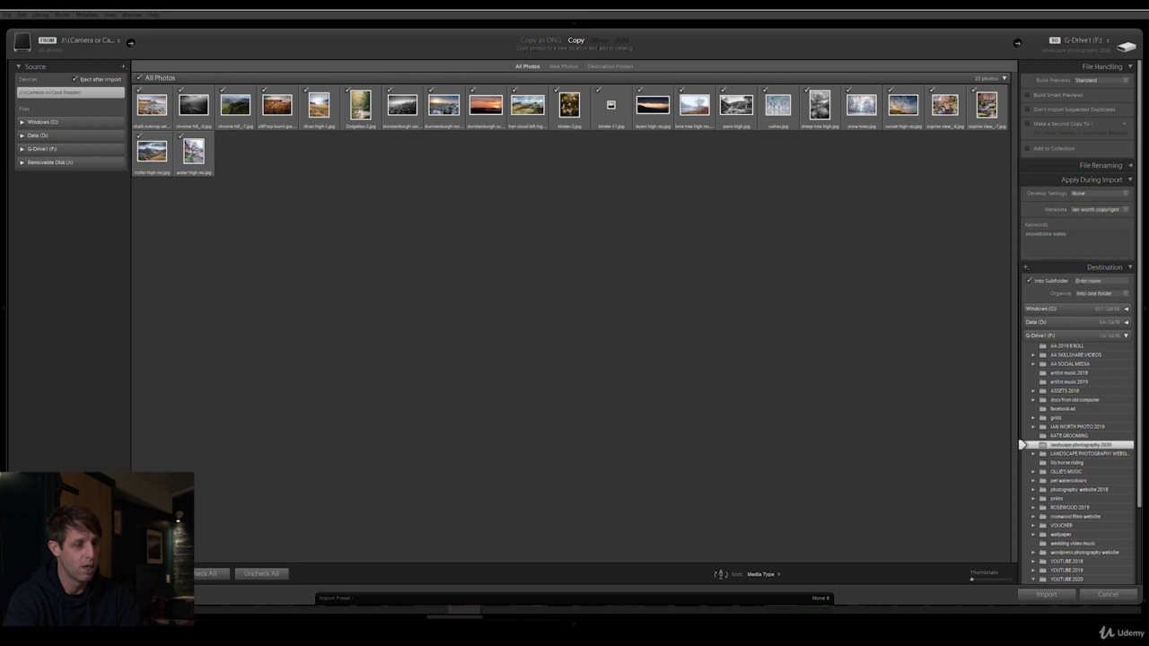
left_click(1102, 281)
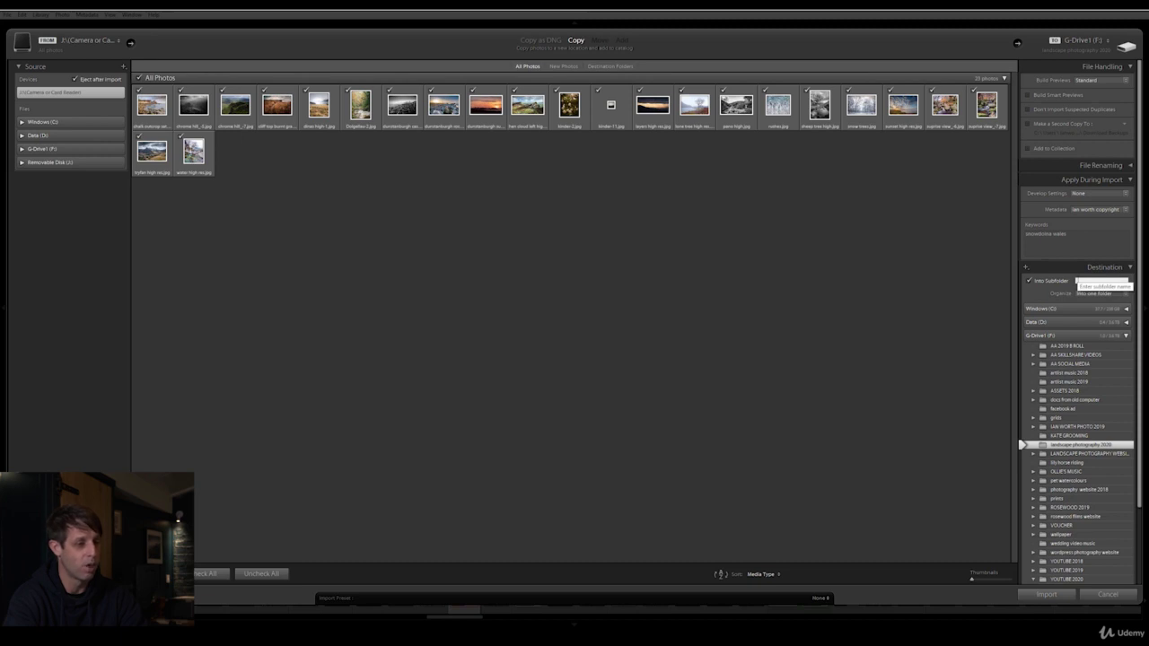
type("wel")
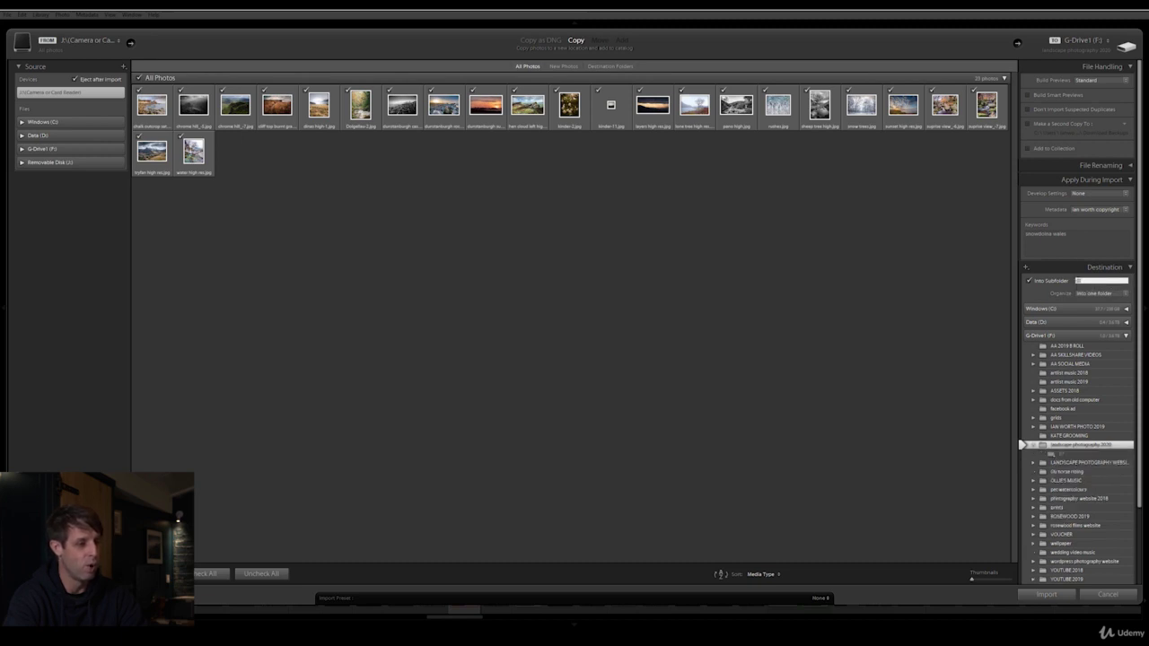
type("es raw")
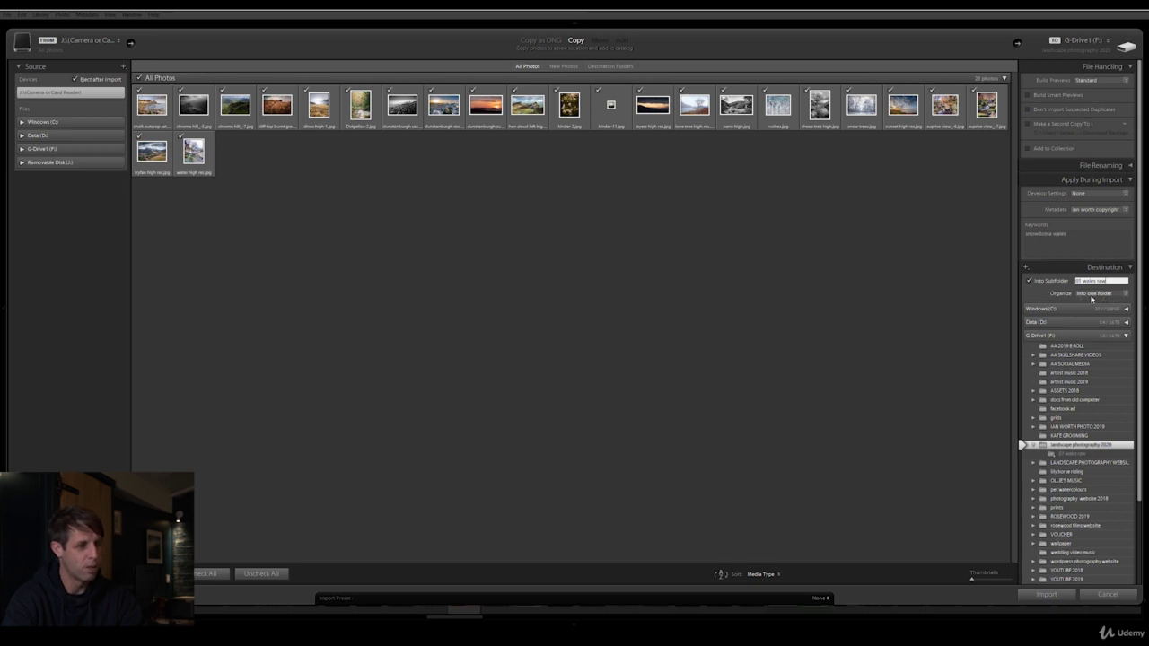
Step: Keep the photos organized into one folder and import them
left_click(1126, 297)
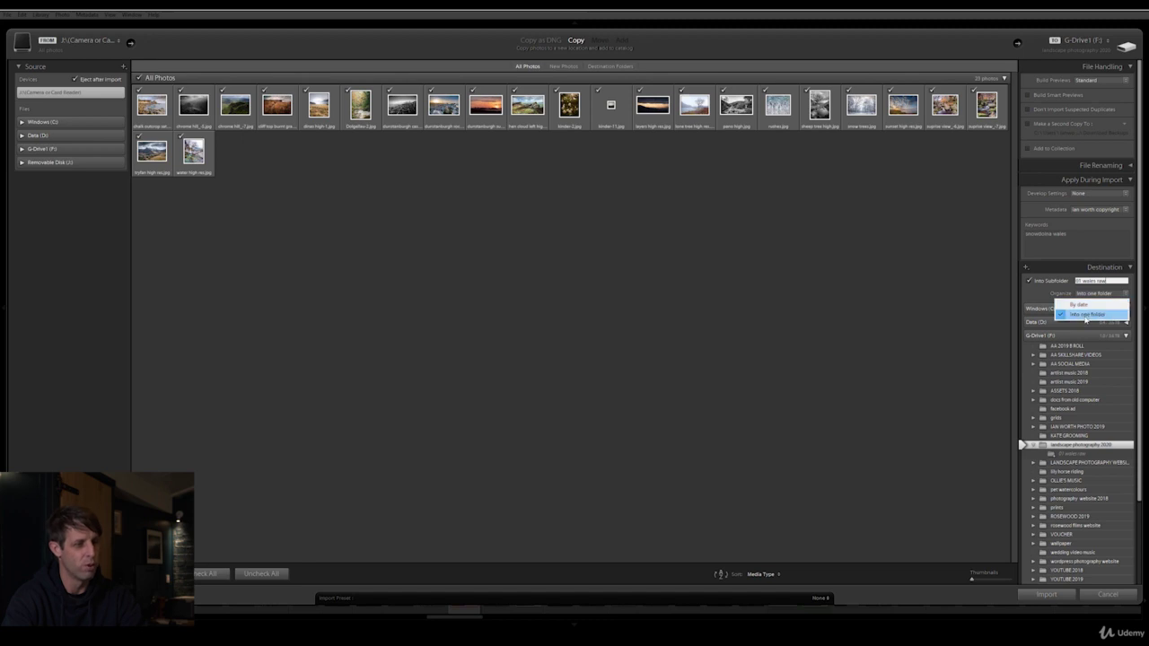
left_click(1086, 319)
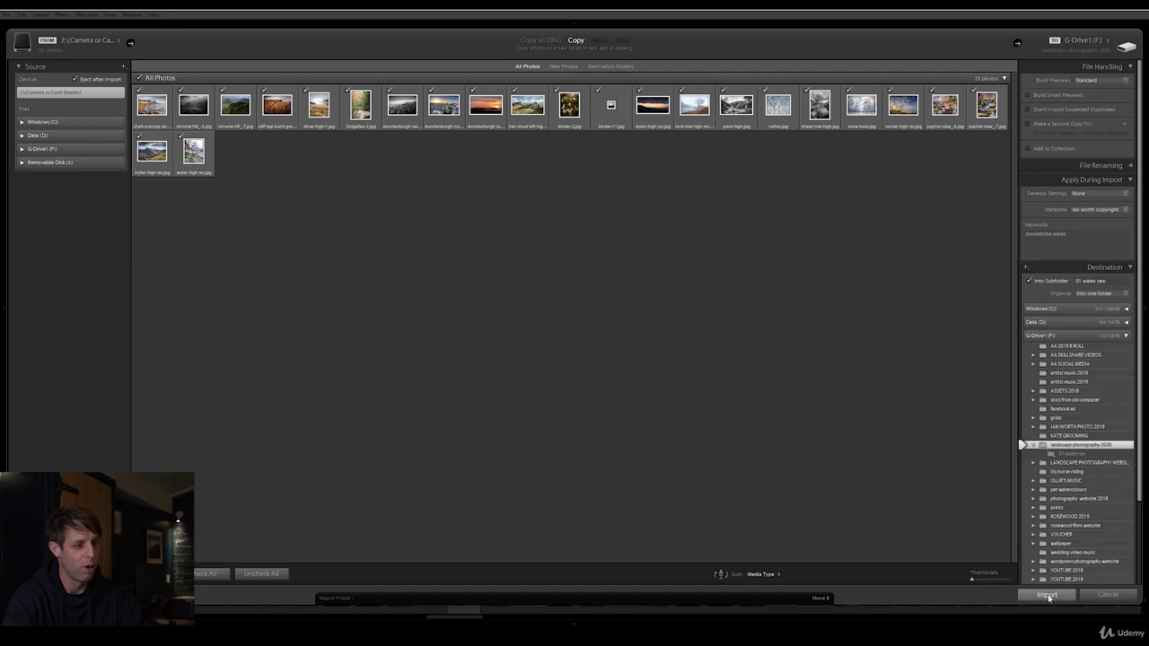
left_click(1047, 595)
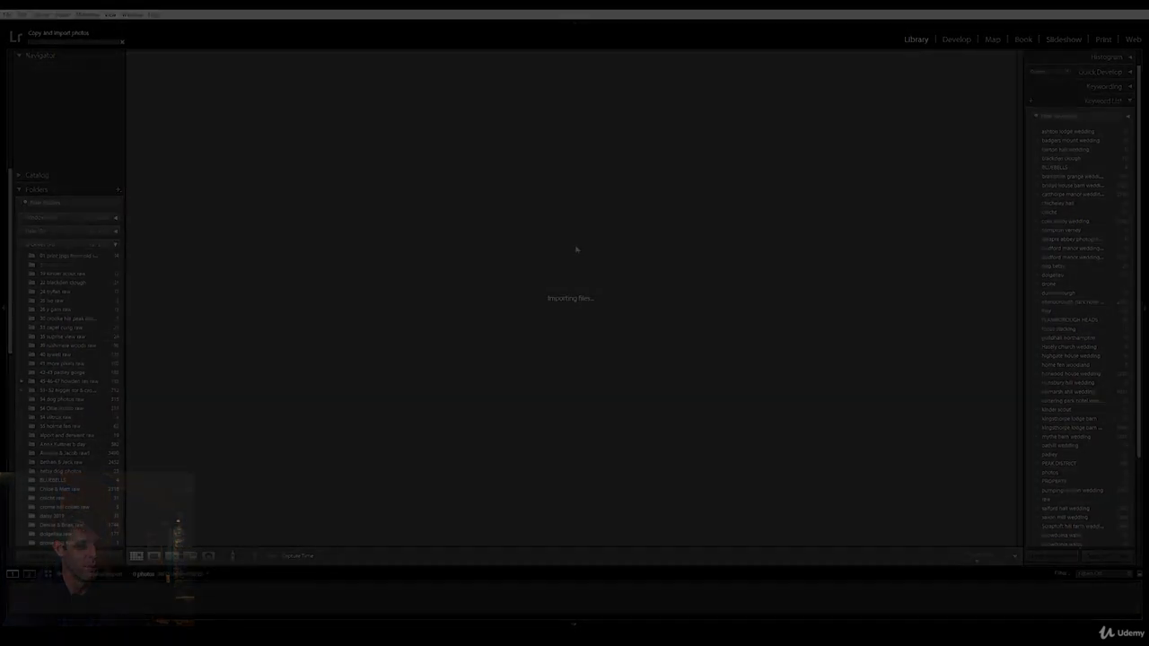